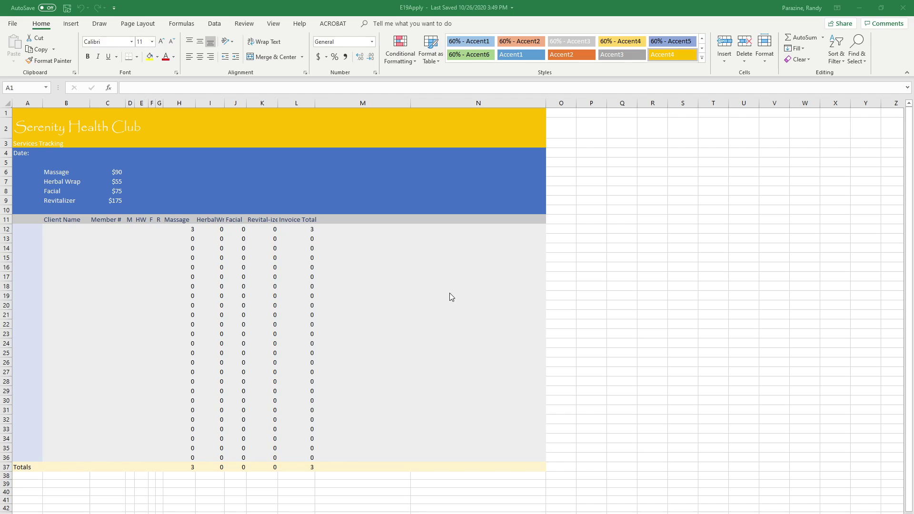
Switch to the E19Apply workbook and group all of its worksheets
key(alt+Tab)
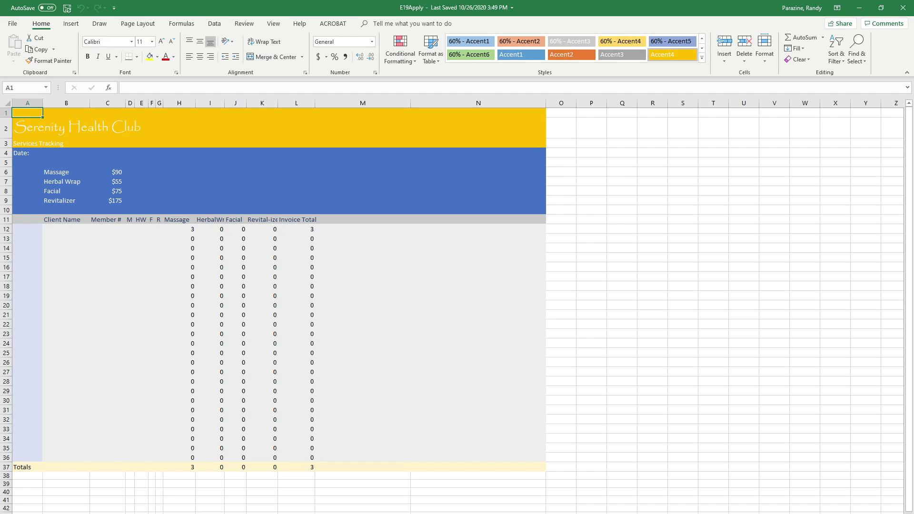
key(ctrl+shift+Page_Down)
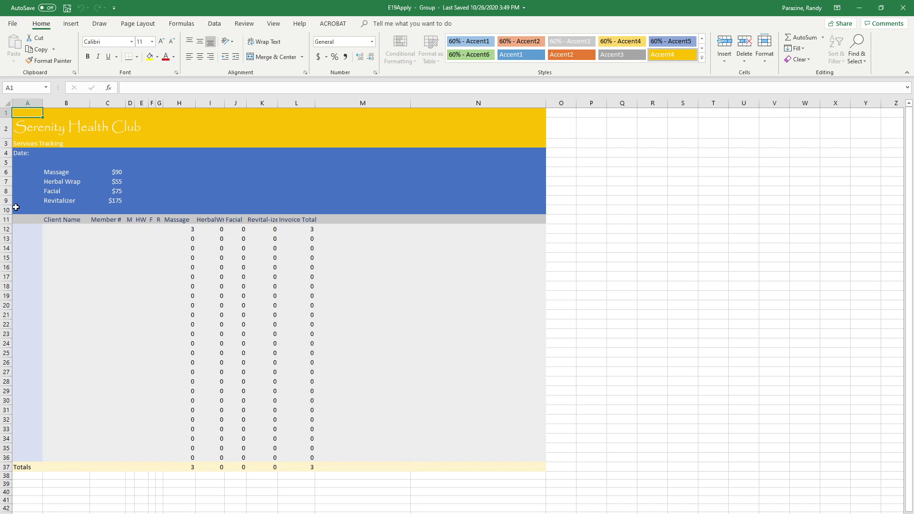
Add a header with the author's name left, current date centre, page number right, then return to Normal view
click(72, 24)
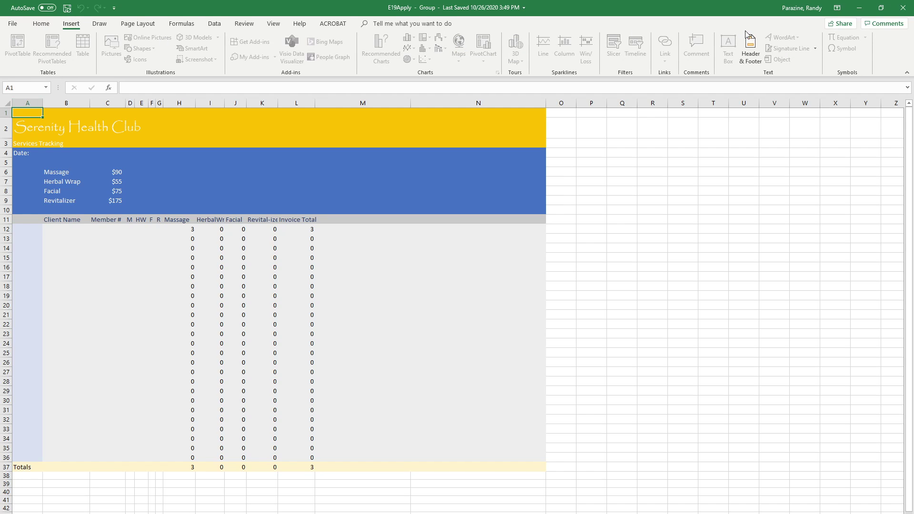
click(751, 46)
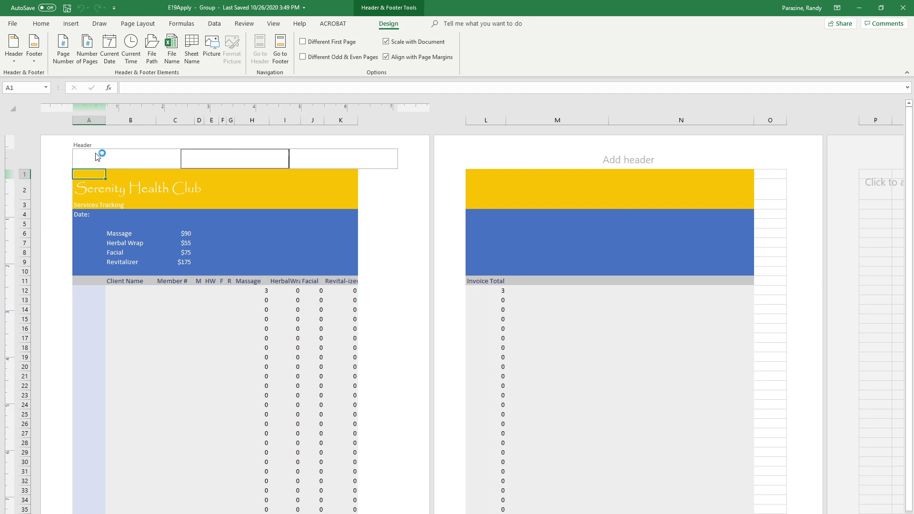
click(96, 155)
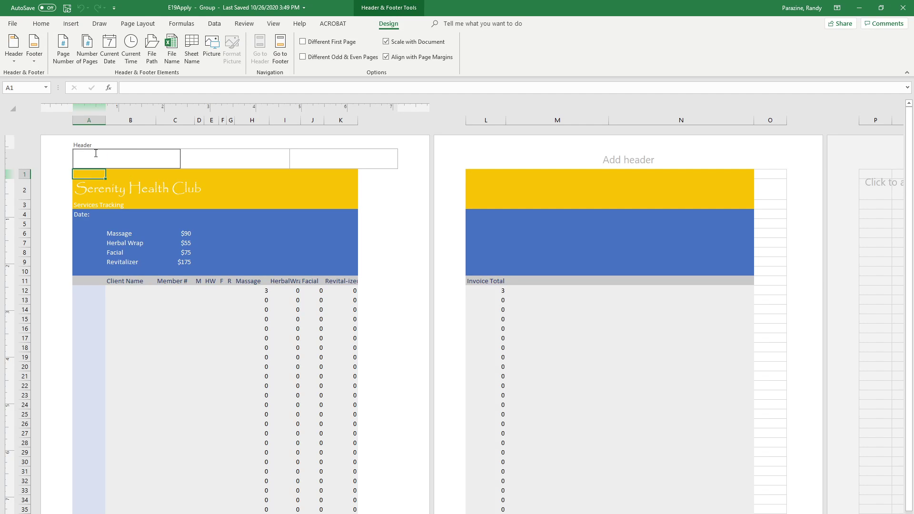
text(Randy B)
text(arazine)
key(Tab)
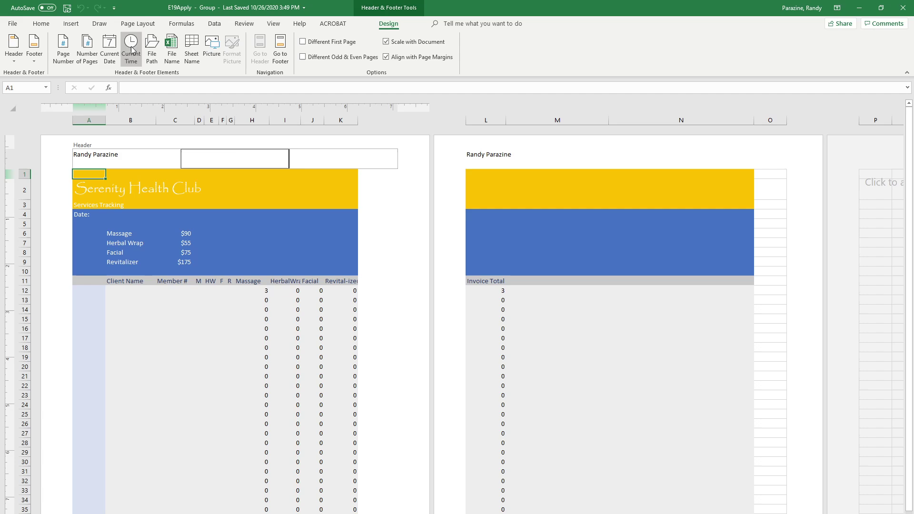
click(117, 52)
key(Tab)
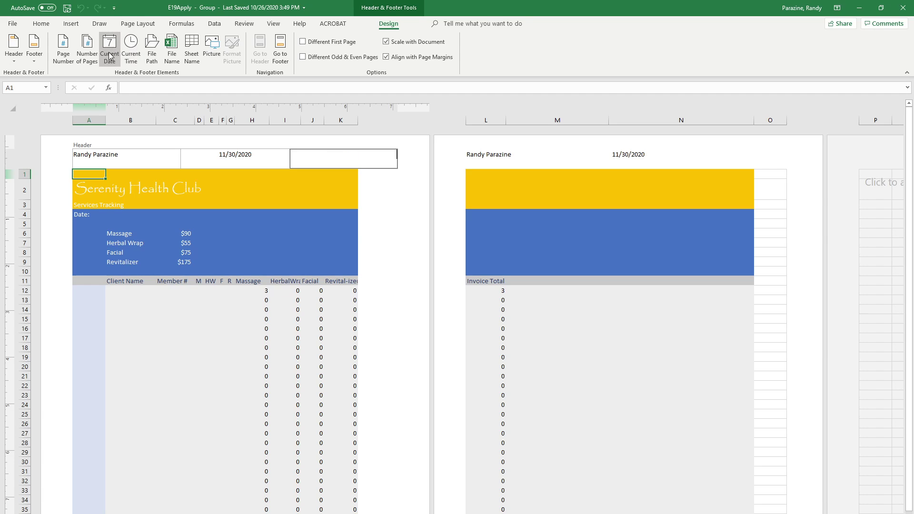
click(62, 49)
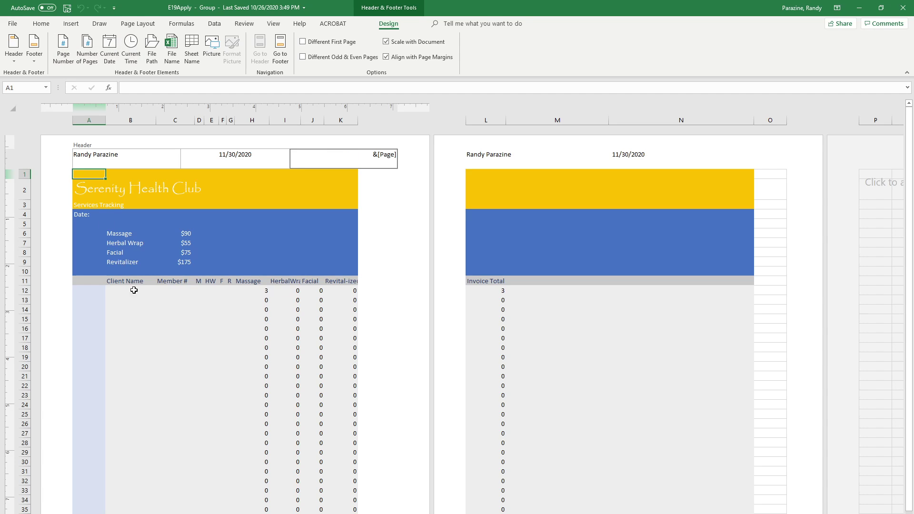
click(259, 392)
click(175, 339)
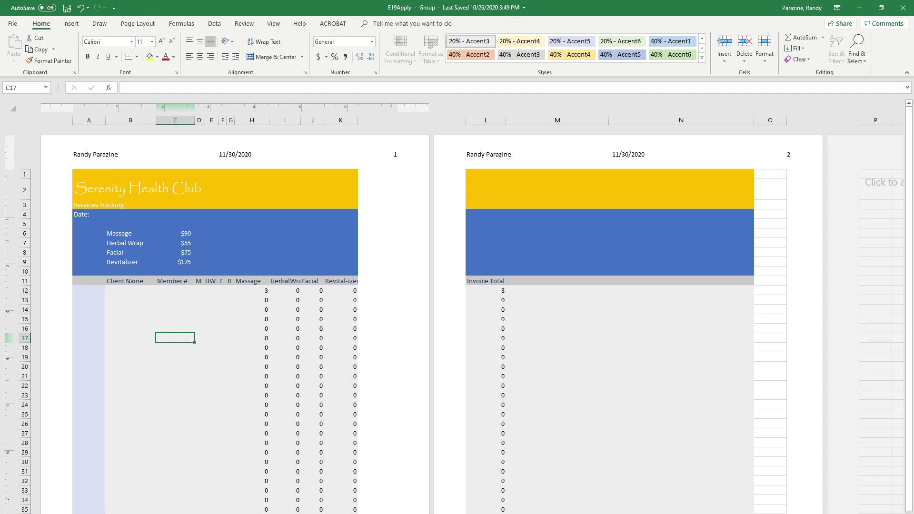
click(765, 513)
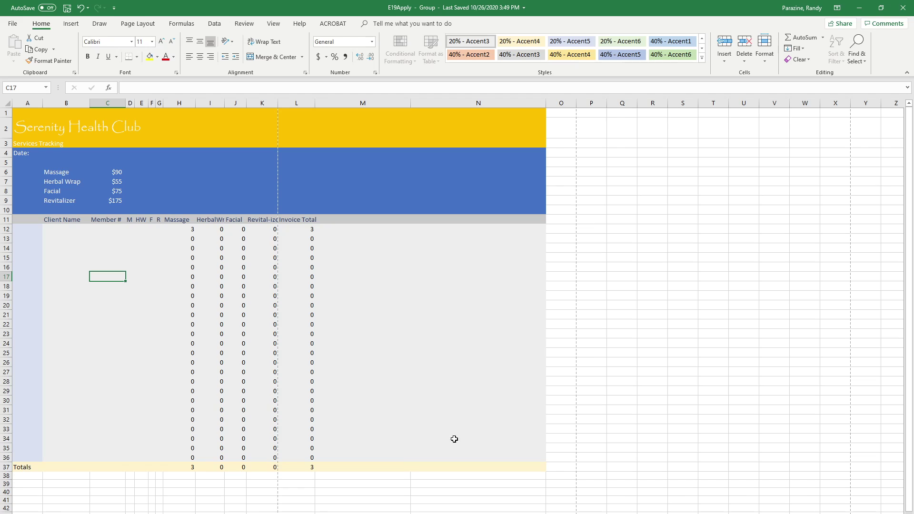
Set the Services Tracking subtitle in A3 to 14 point
click(23, 143)
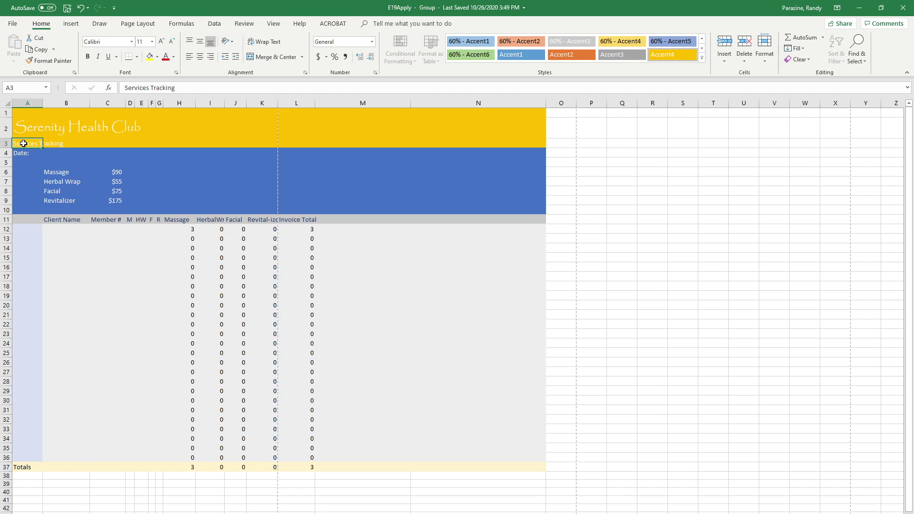
click(153, 43)
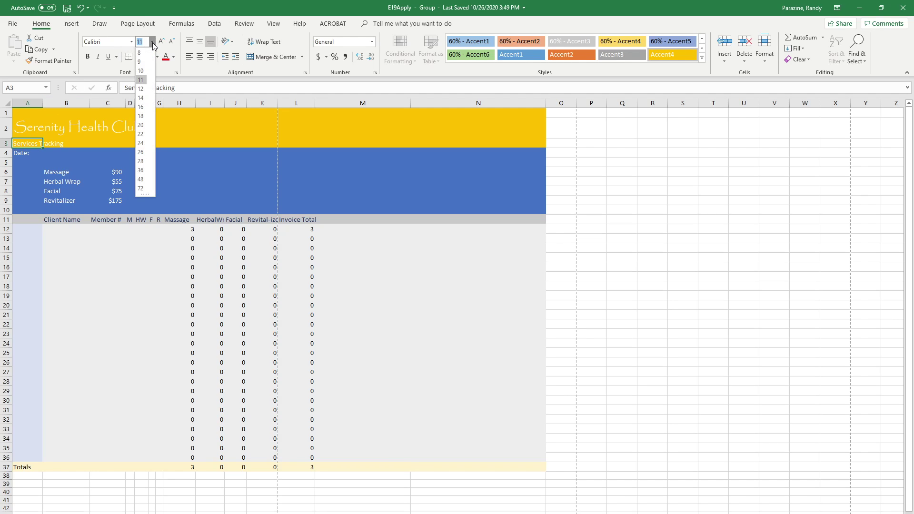
click(143, 98)
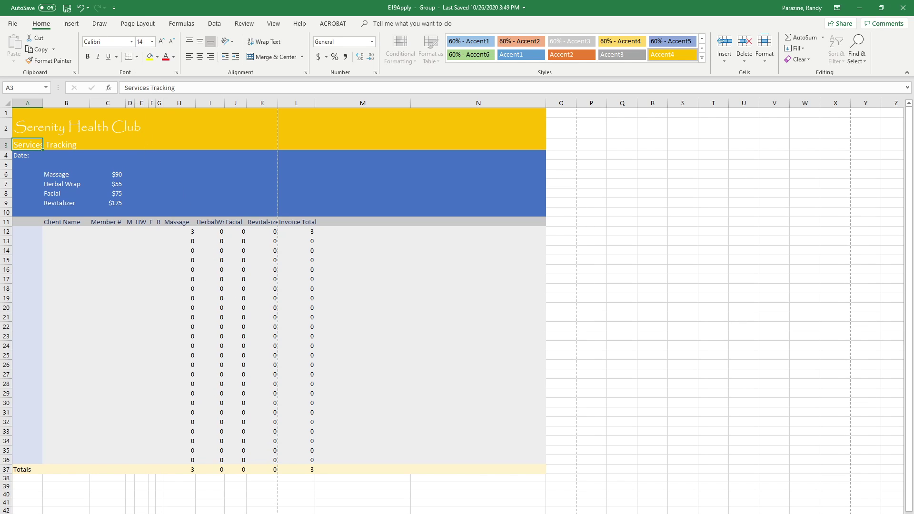
Check the subtitle on the other day sheets, regroup all sheets and select row 11
key(ctrl+Page_Down)
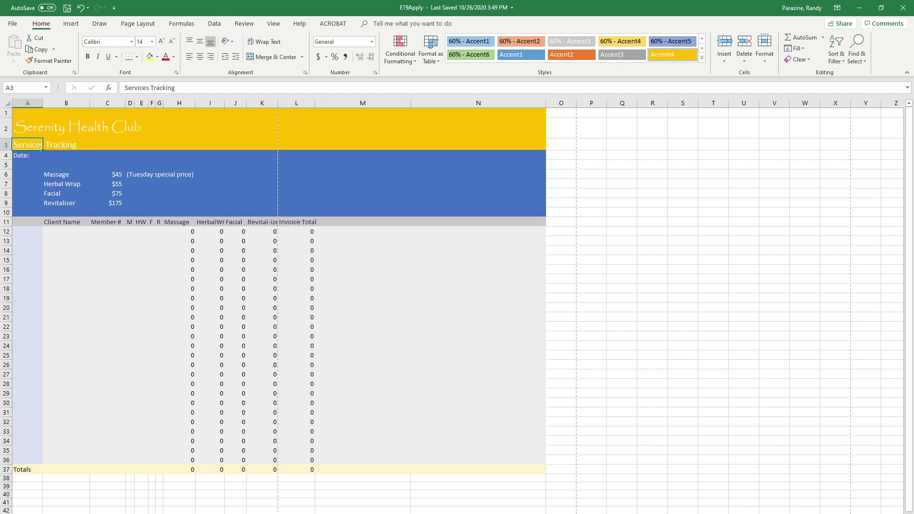
key(ctrl+Page_Down)
key(ctrl+Page_Down)
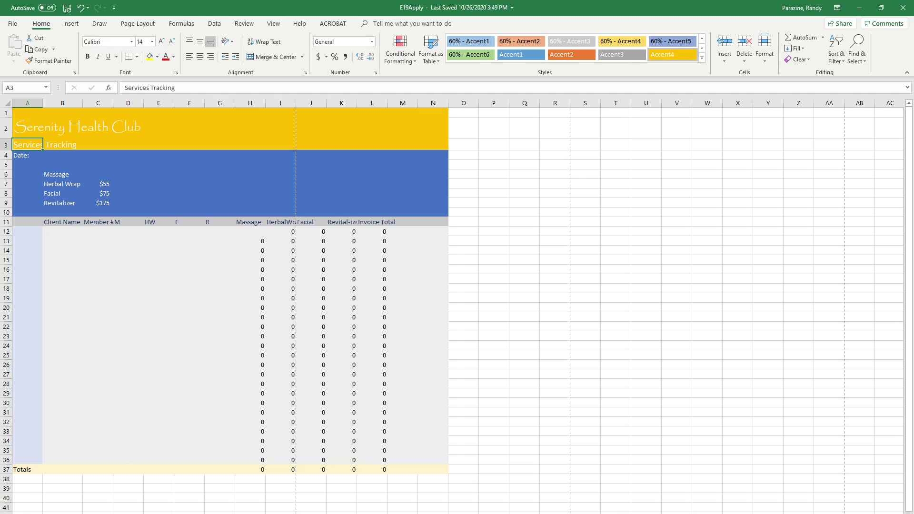
key(ctrl+Page_Down)
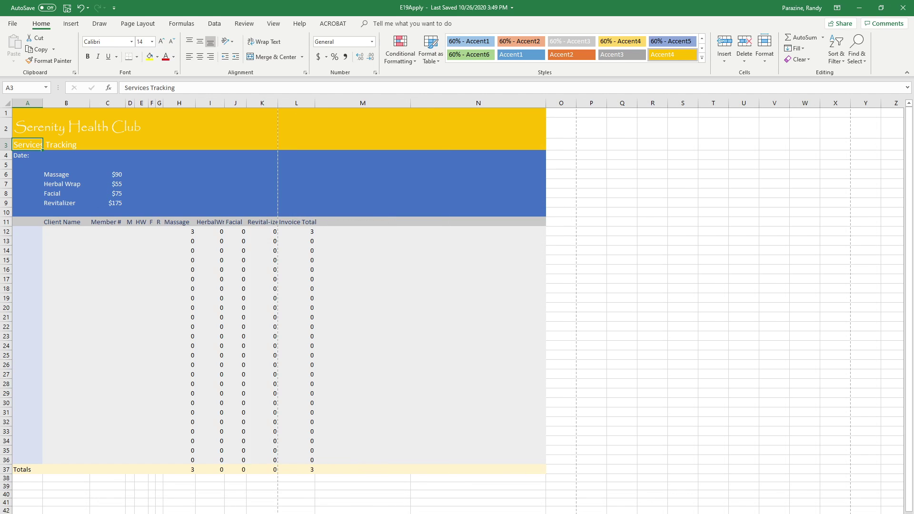
key(ctrl+shift+Page_Up)
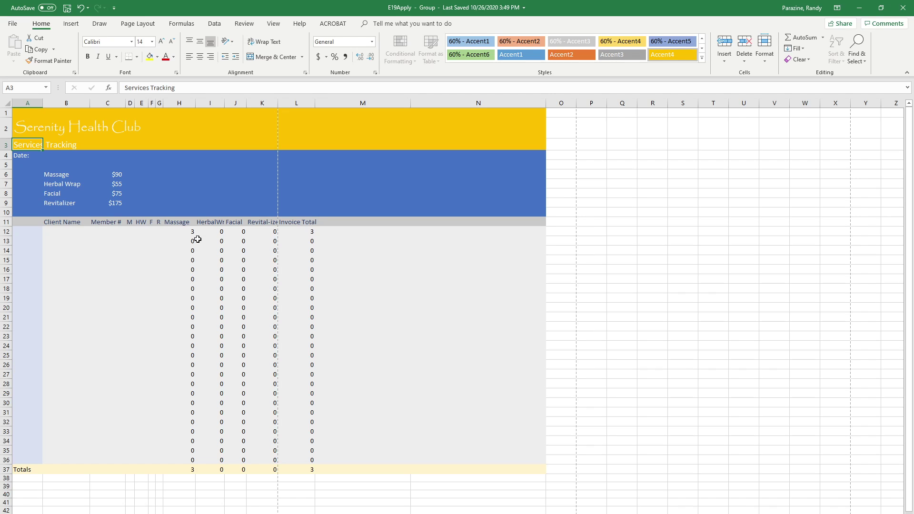
click(4, 222)
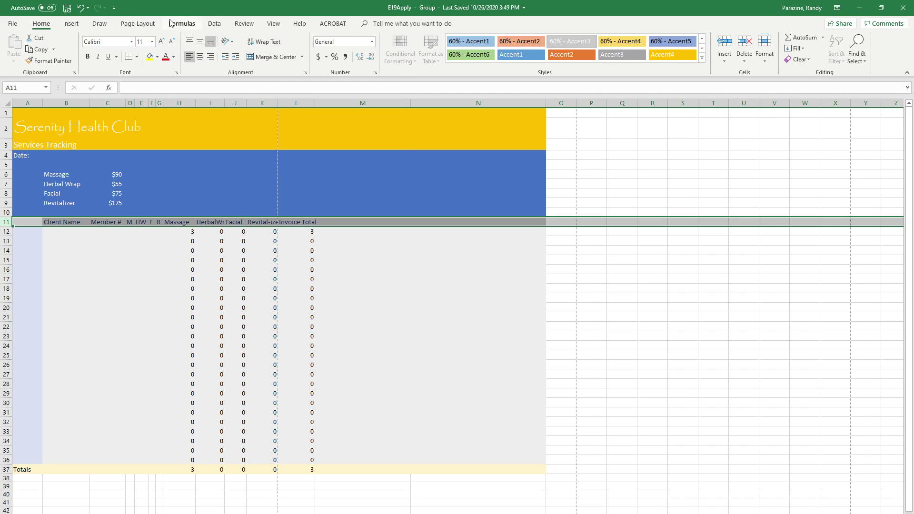
Wrap, bold and center the row 11 column headings on all grouped sheets
click(270, 43)
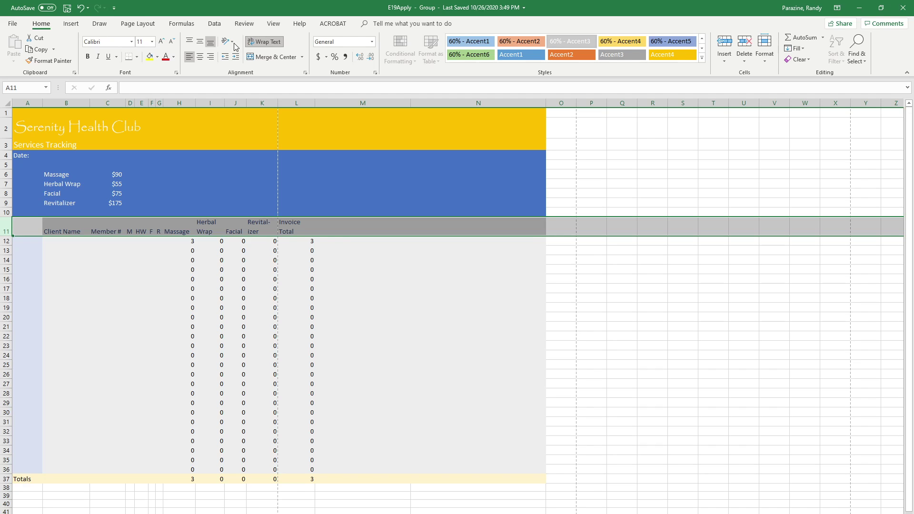
click(88, 57)
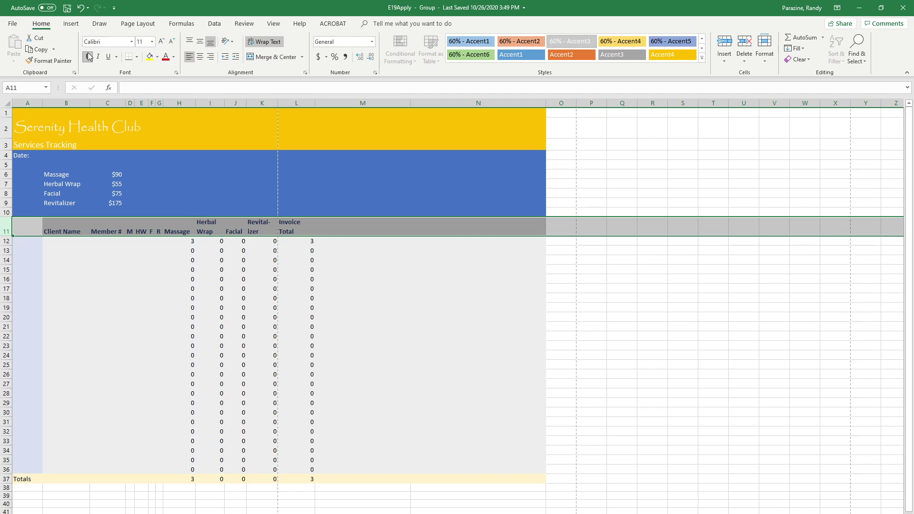
click(199, 57)
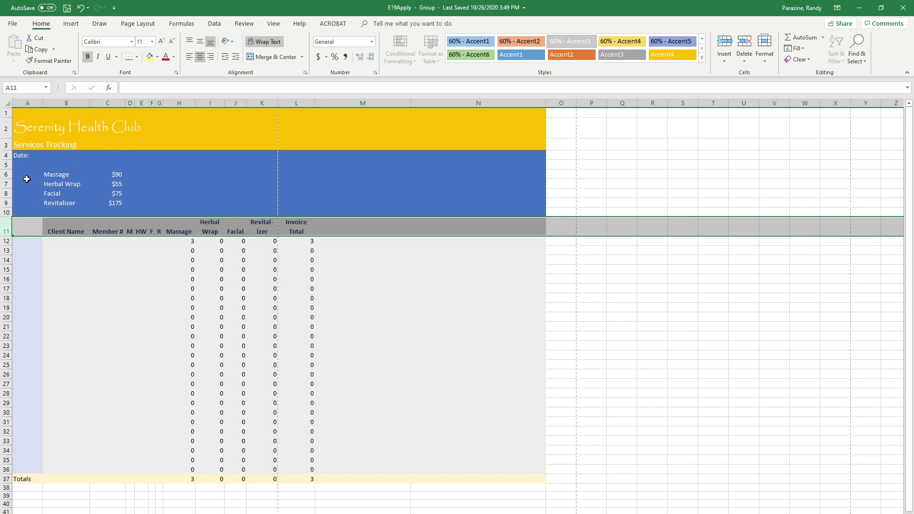
Enter 65 as the Herbal Wrap price in C7, then ungroup the day sheets
click(119, 185)
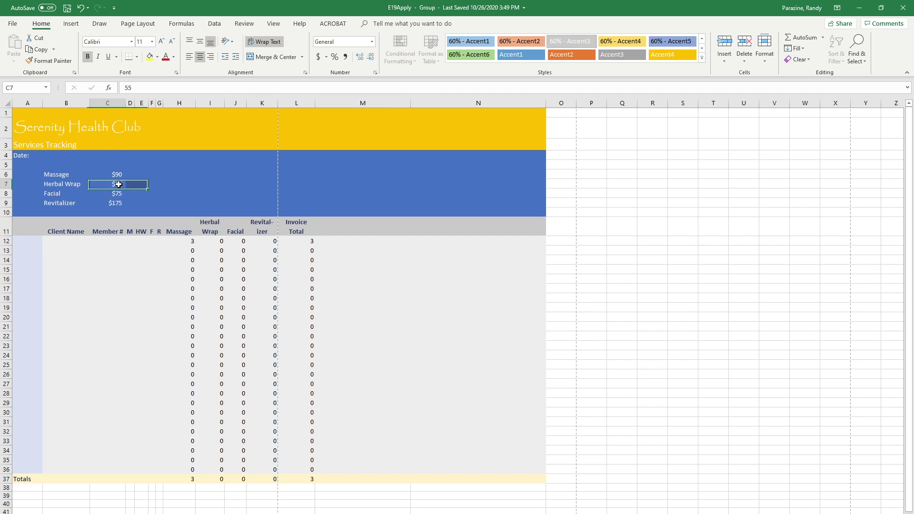
text(65)
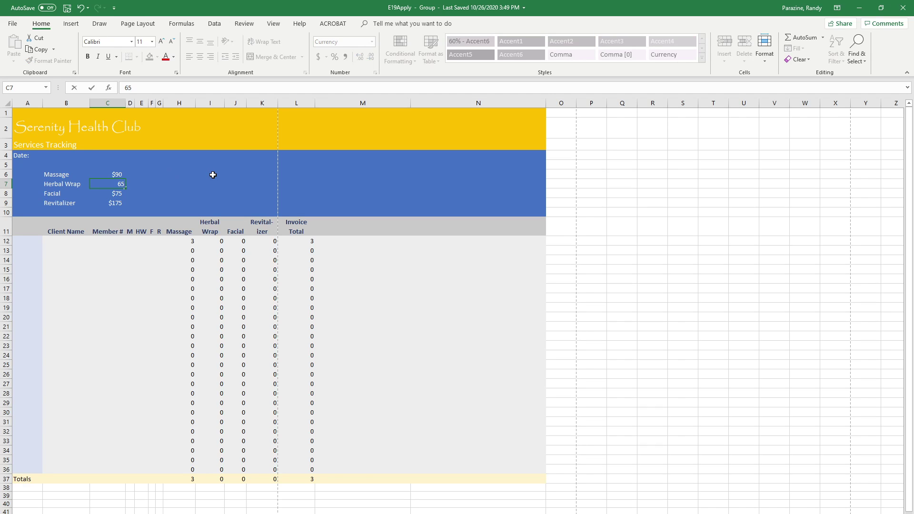
key(Return)
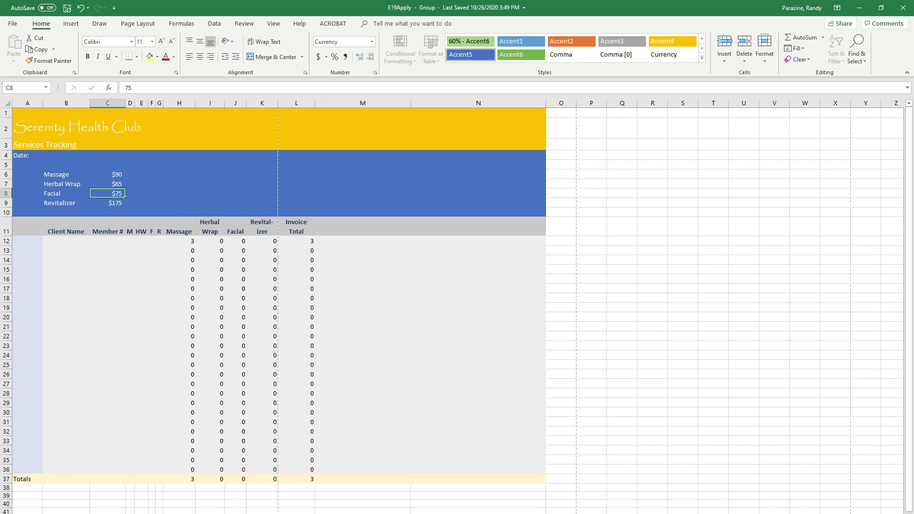
right_click(61, 513)
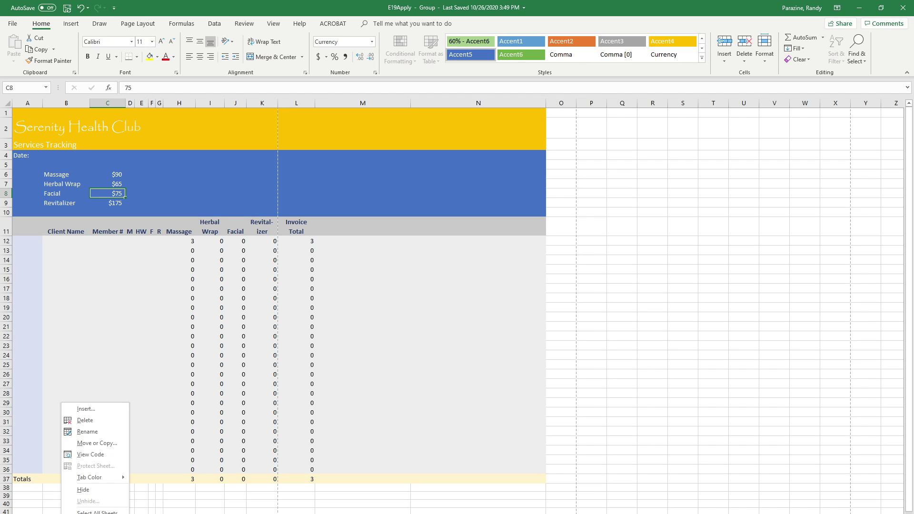
click(97, 513)
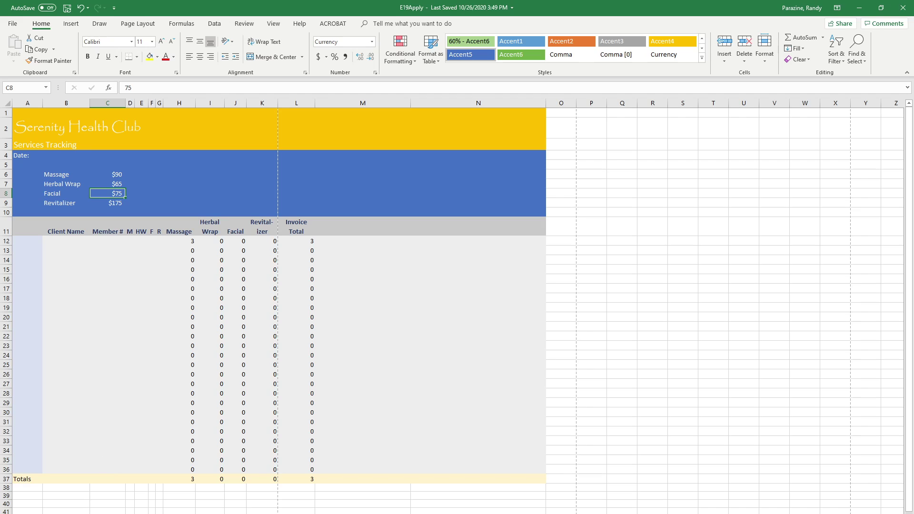
Switch to the sheet with the blank Massage price and select cell C6
click(79, 513)
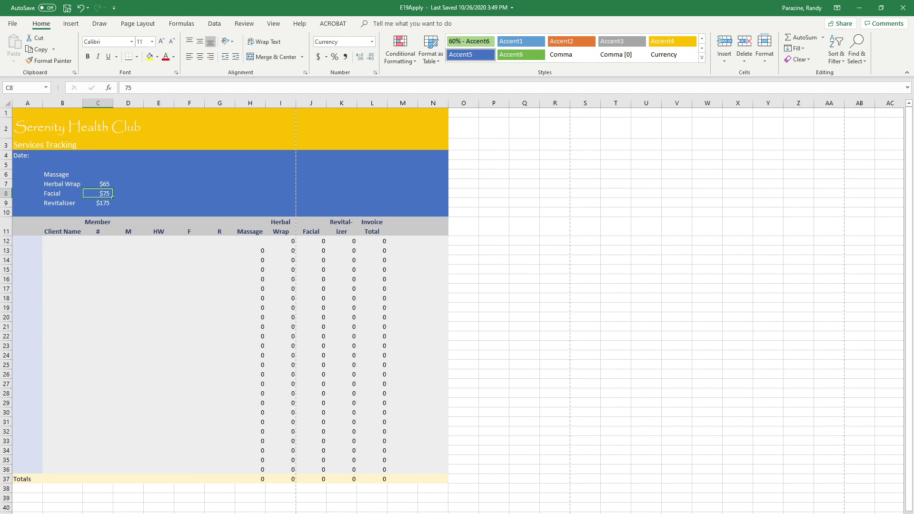
click(103, 176)
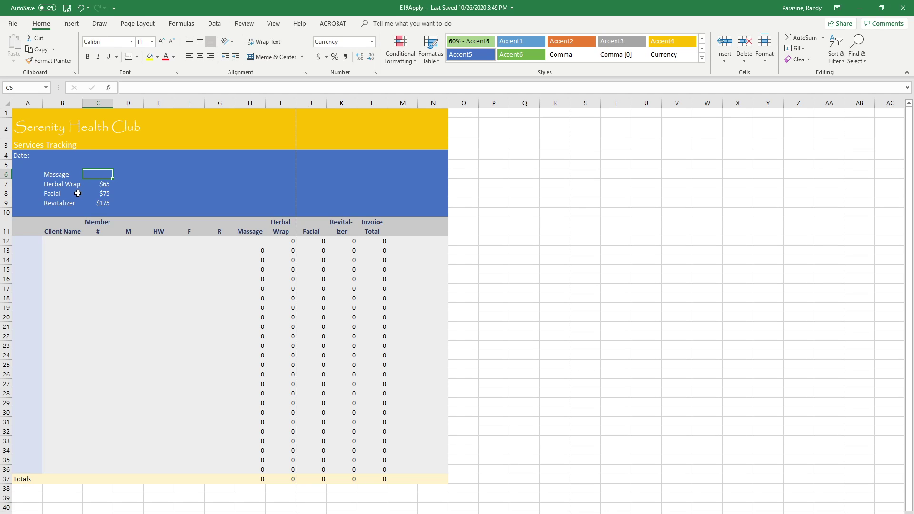
Start an AVERAGE function in C6 from the Statistical functions list
click(180, 25)
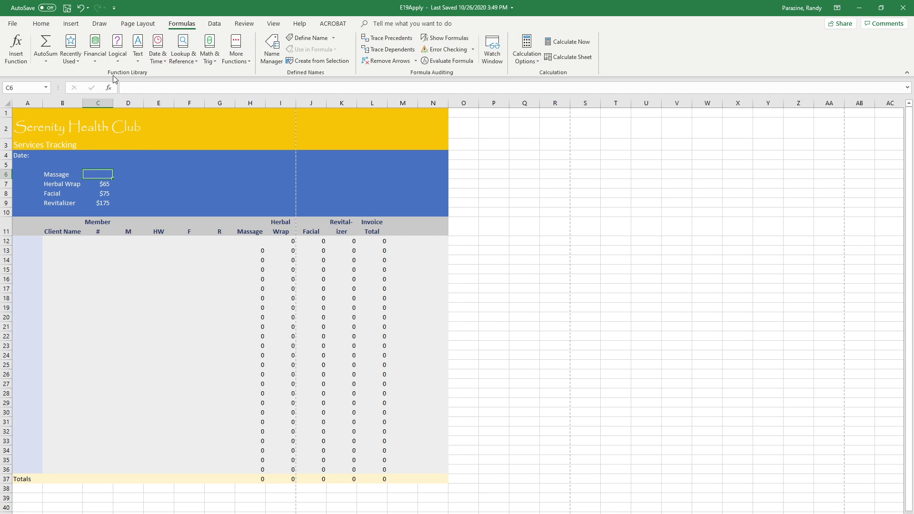
click(70, 61)
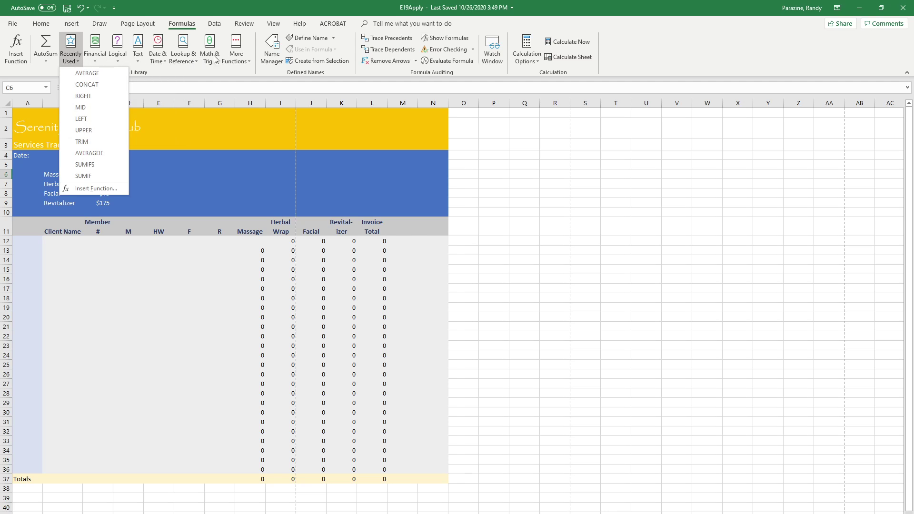
click(238, 58)
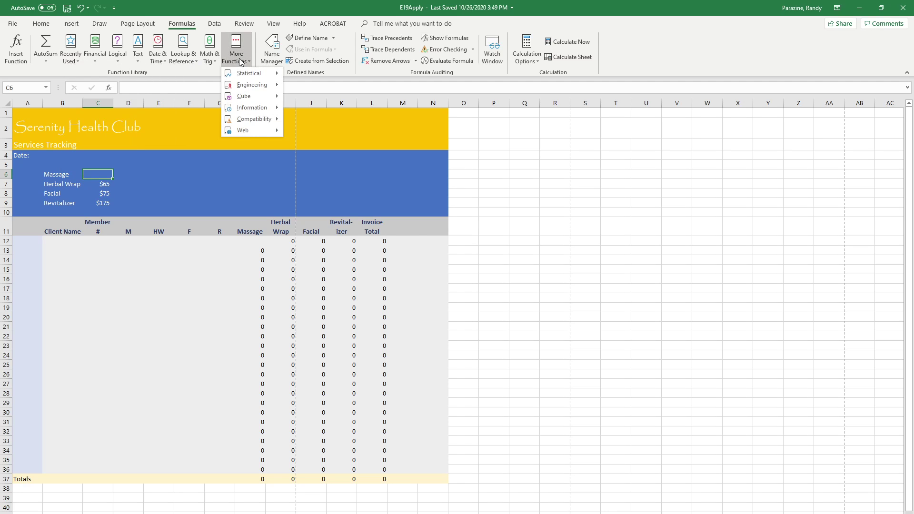
mouse_move(245, 75)
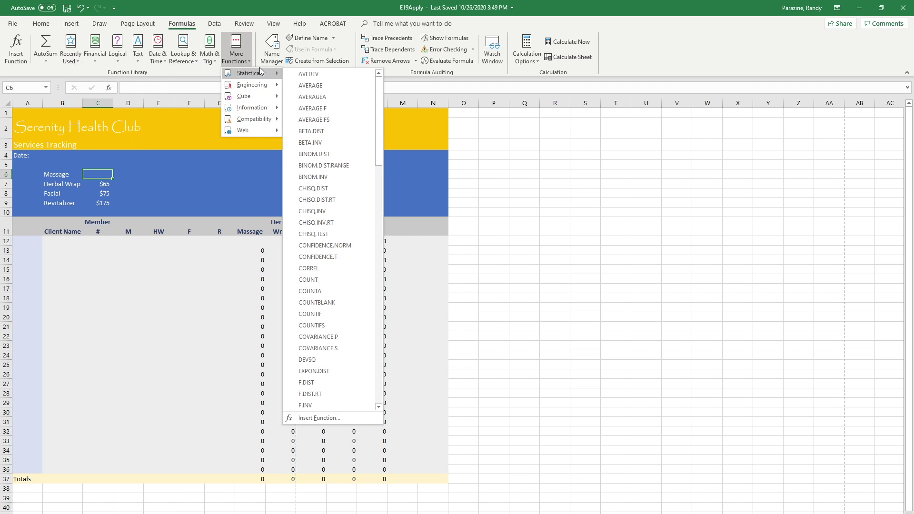
click(314, 85)
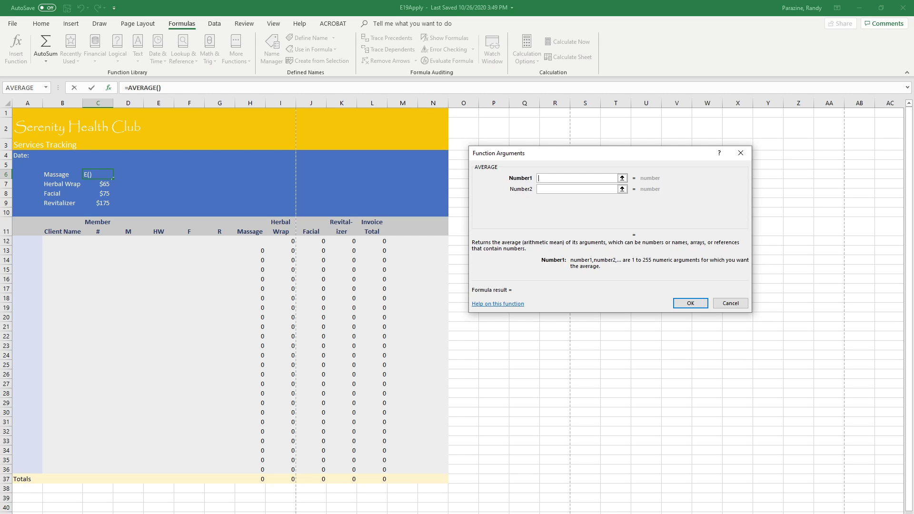
Set the AVERAGE arguments to Monday!C6, Tuesday!C6 and Wednesday!C6 and confirm the formula
click(69, 510)
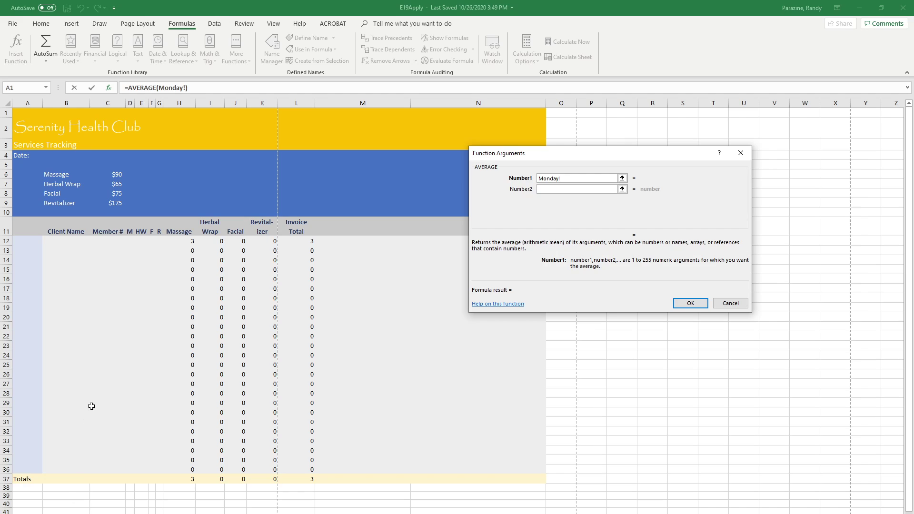
click(117, 175)
click(574, 189)
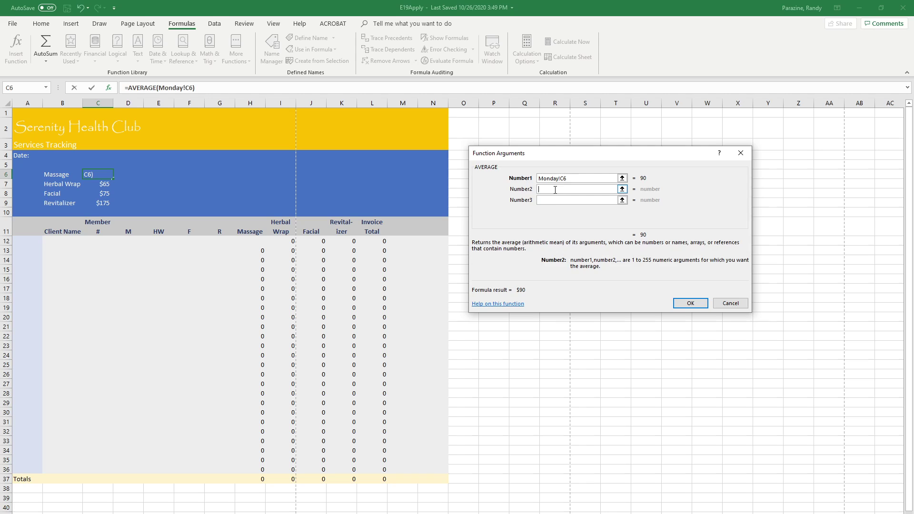
key(ctrl+Page_Down)
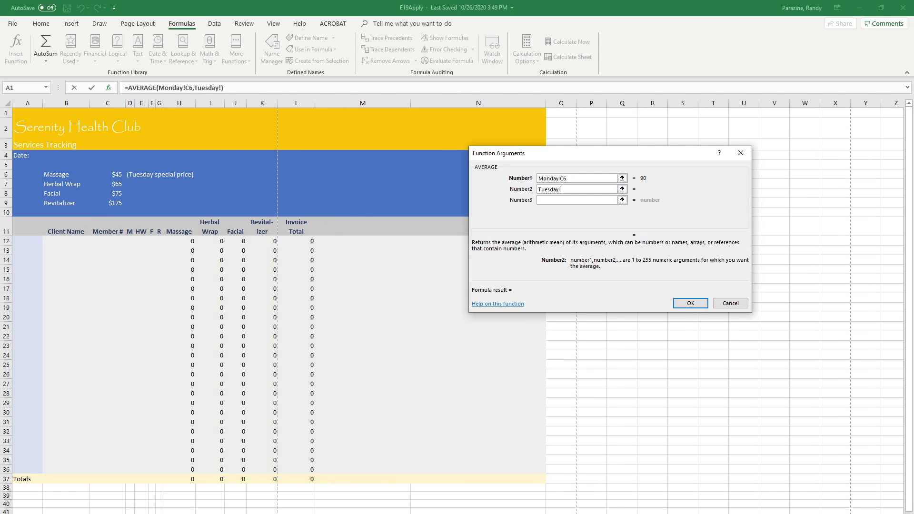
click(105, 175)
click(561, 203)
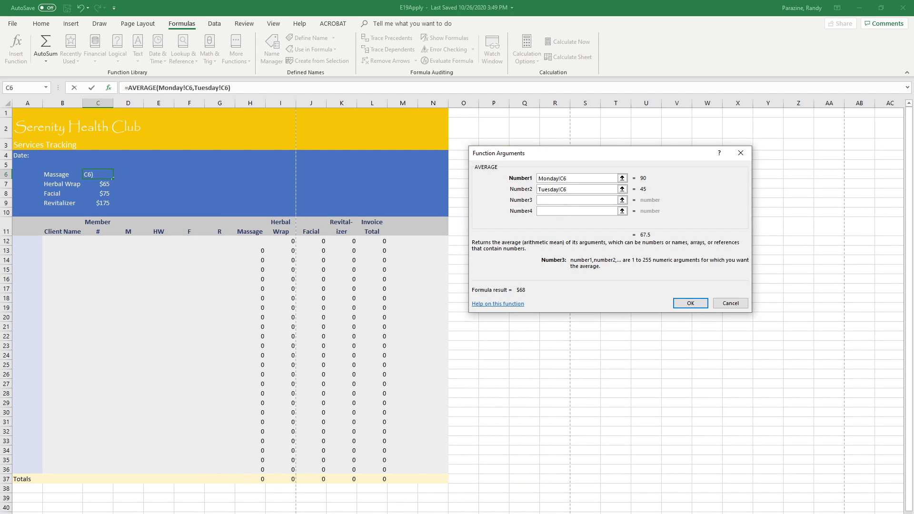
click(156, 513)
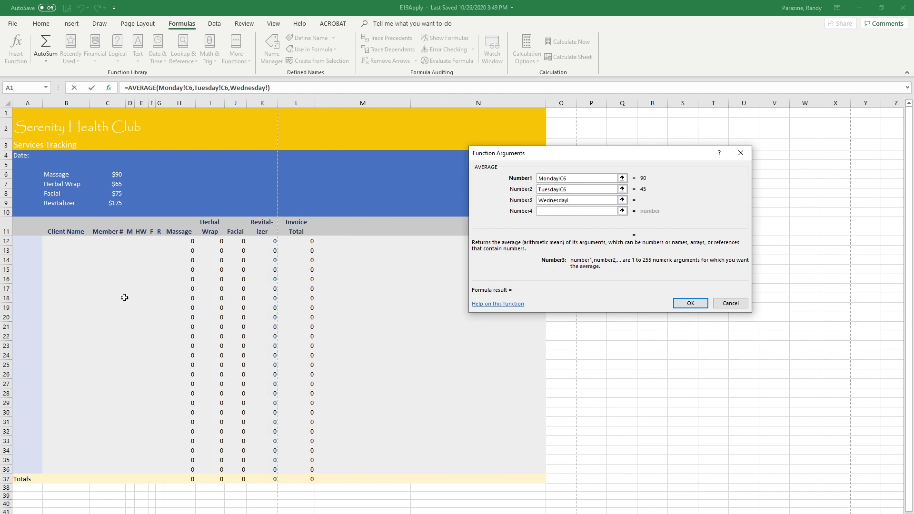
click(114, 177)
click(541, 180)
click(691, 303)
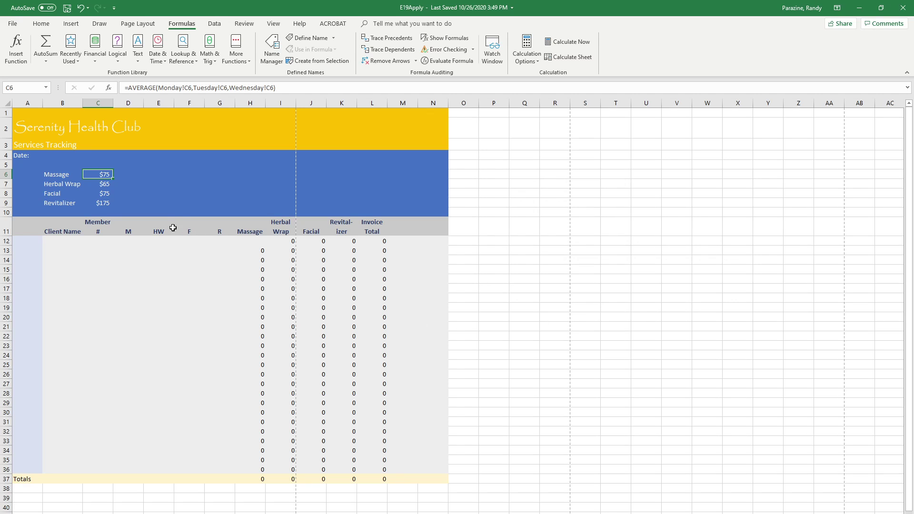